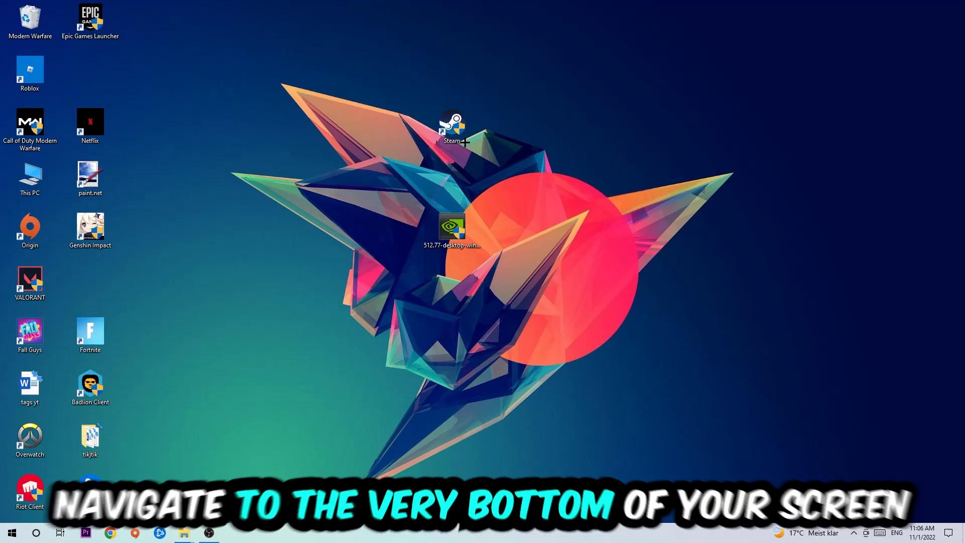
Launch Task Manager from the taskbar's right-click menu
right_click(415, 535)
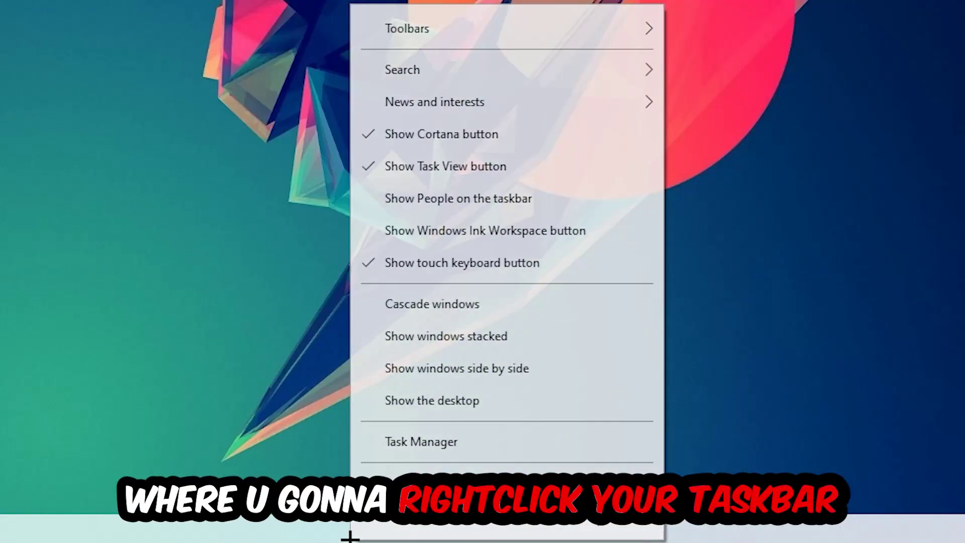
left_click(435, 437)
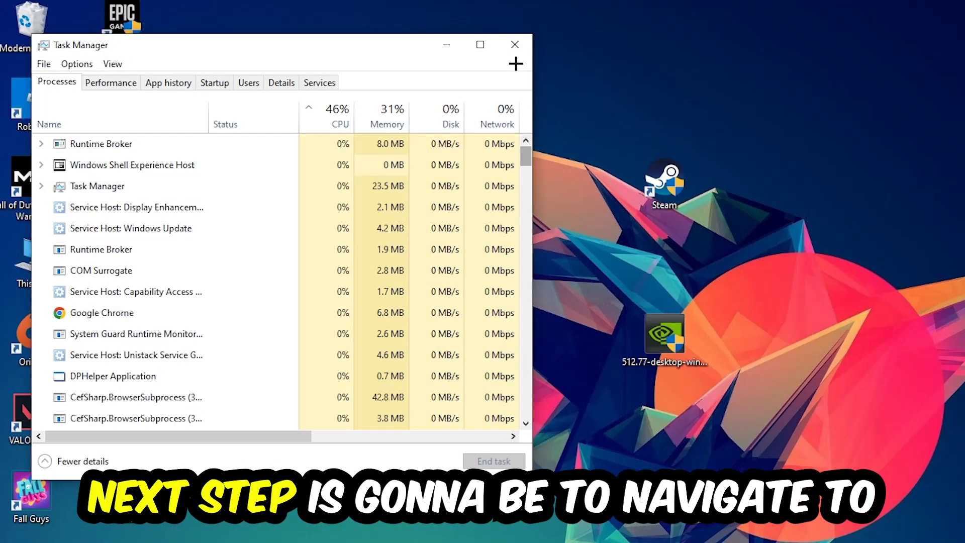
Maximize Task Manager and bring up the End task menu for Google Chrome
double_click(332, 10)
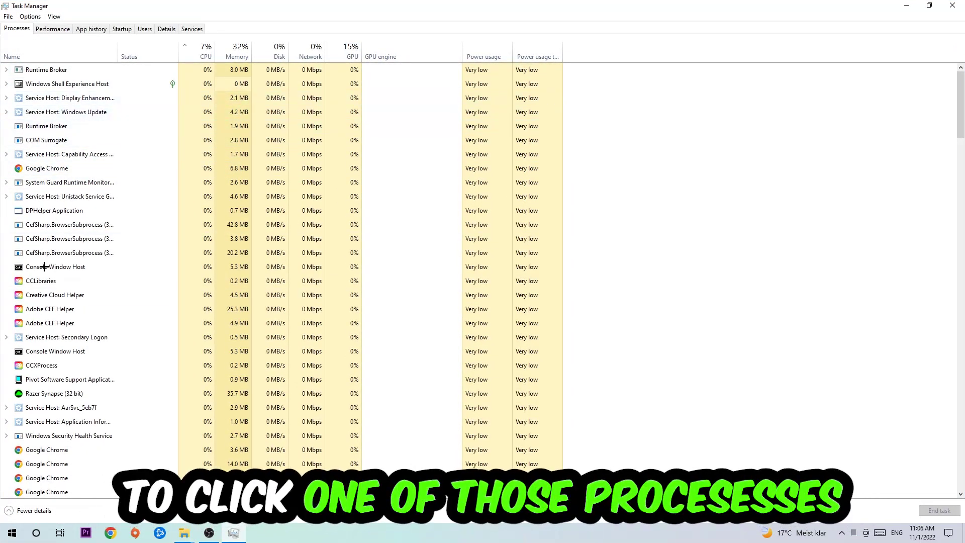
left_click(91, 168)
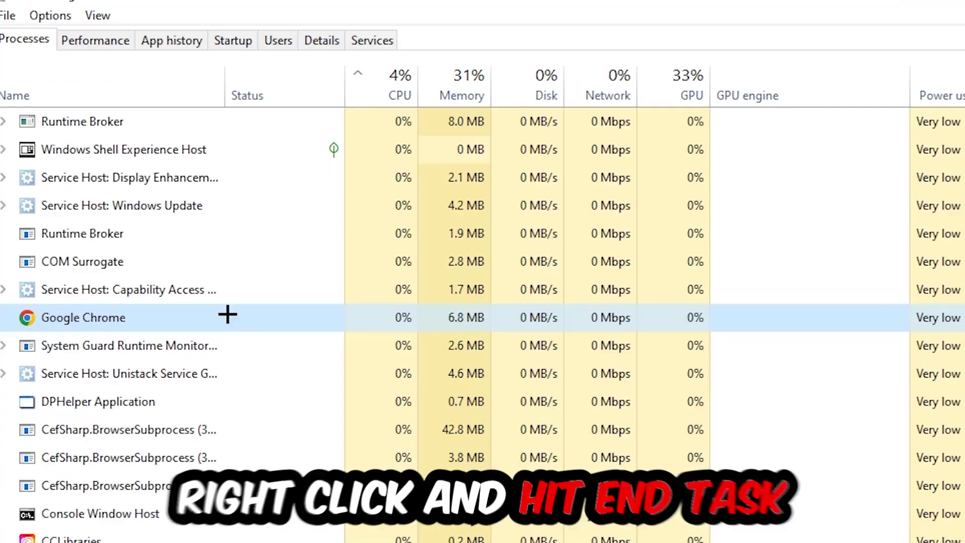
right_click(226, 169)
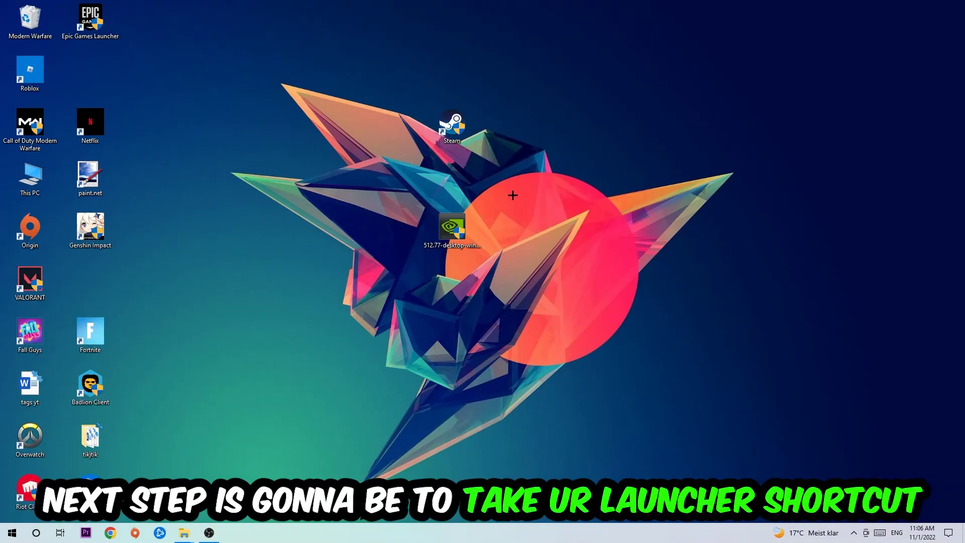
Run Steam as administrator from its desktop shortcut
left_click_drag(451, 128, 572, 182)
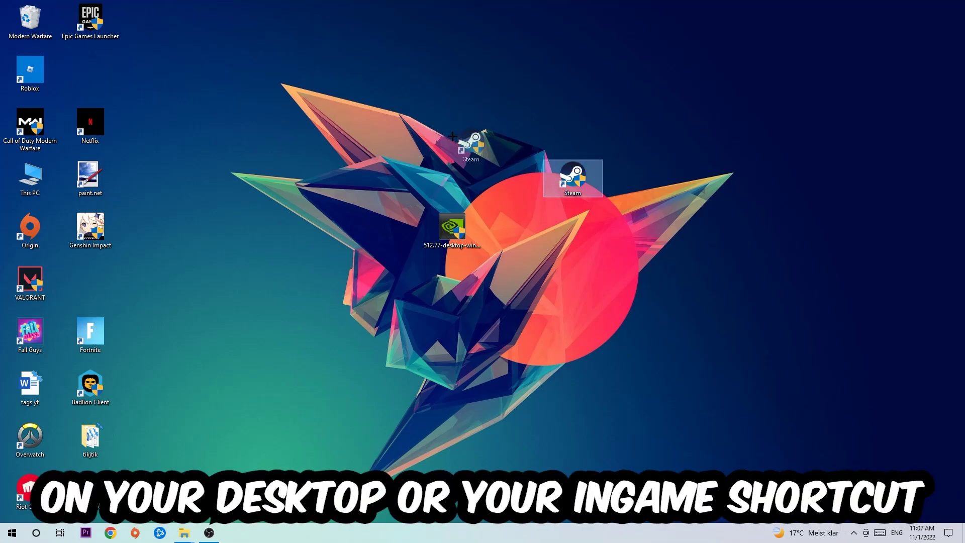
left_click_drag(572, 181, 392, 128)
right_click(385, 125)
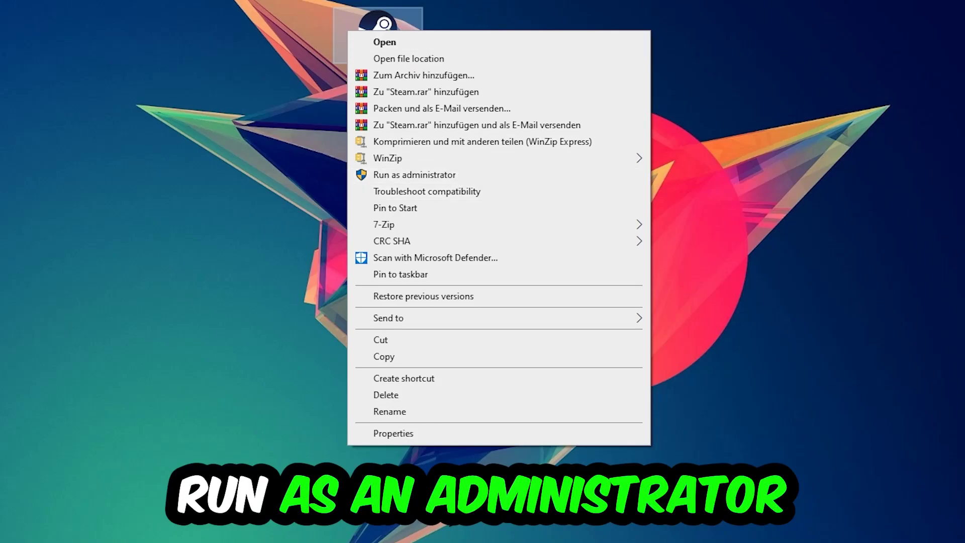
left_click(458, 179)
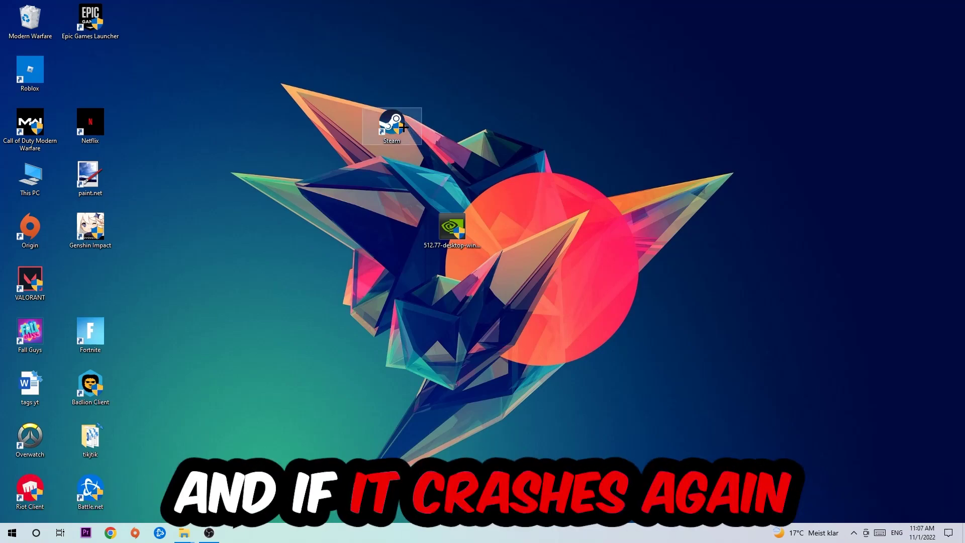
Open the Properties window of the Steam desktop shortcut
left_click_drag(392, 126, 332, 178)
right_click(316, 174)
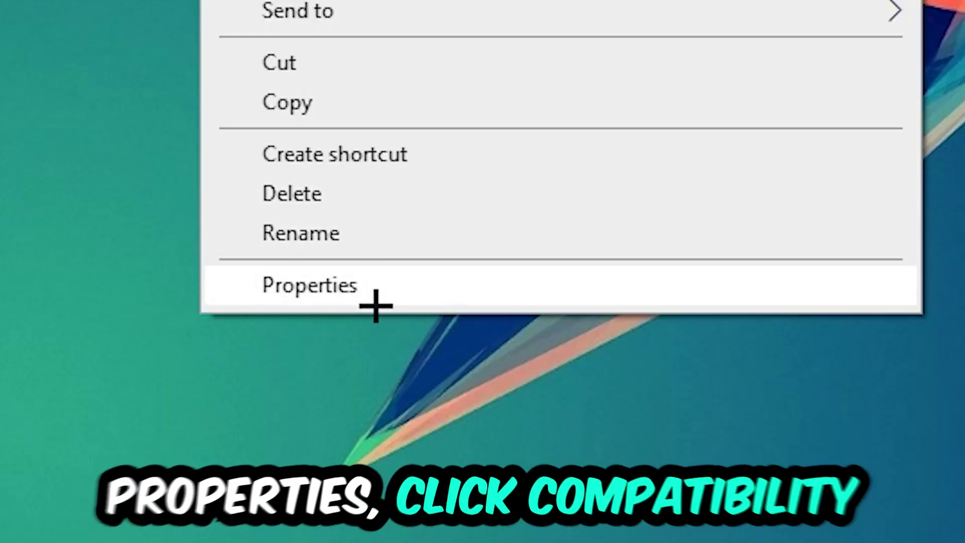
left_click(356, 434)
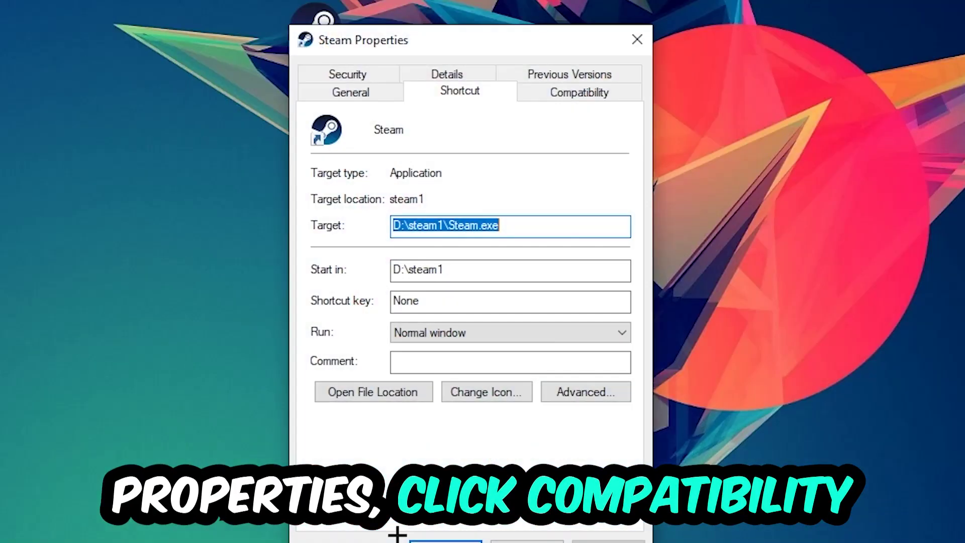
Set the Steam shortcut to Windows 8 compatibility mode and run as administrator, then apply and close
left_click(579, 92)
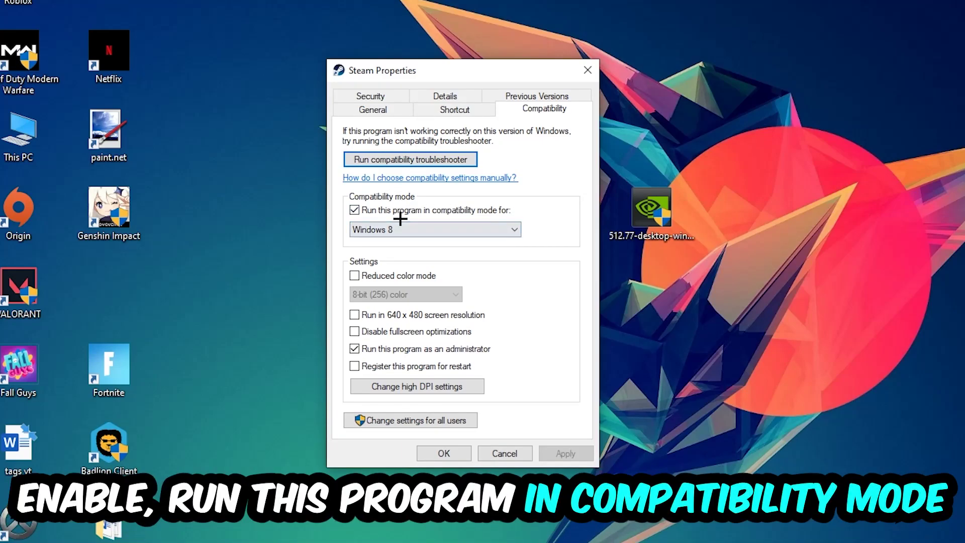
left_click(496, 229)
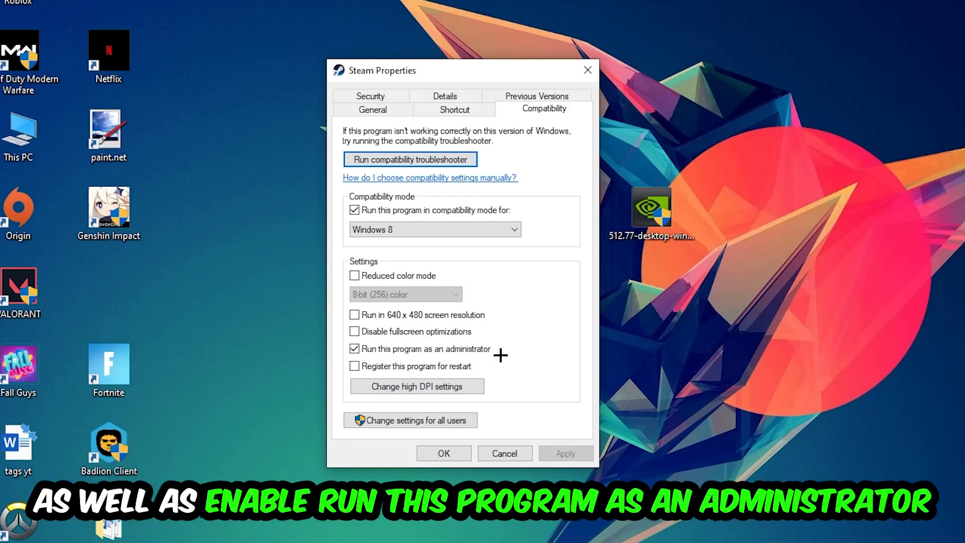
left_click(566, 452)
left_click(443, 452)
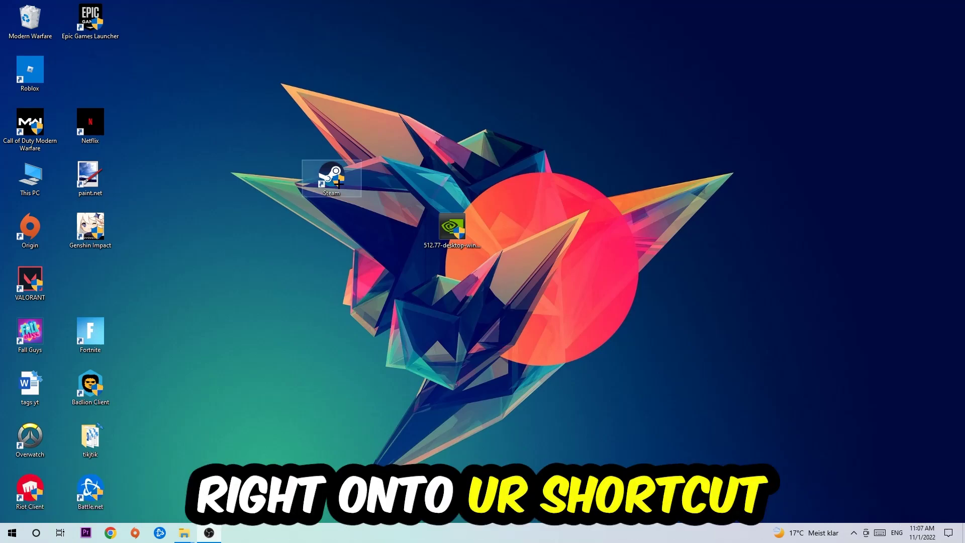
left_click_drag(332, 177, 333, 177)
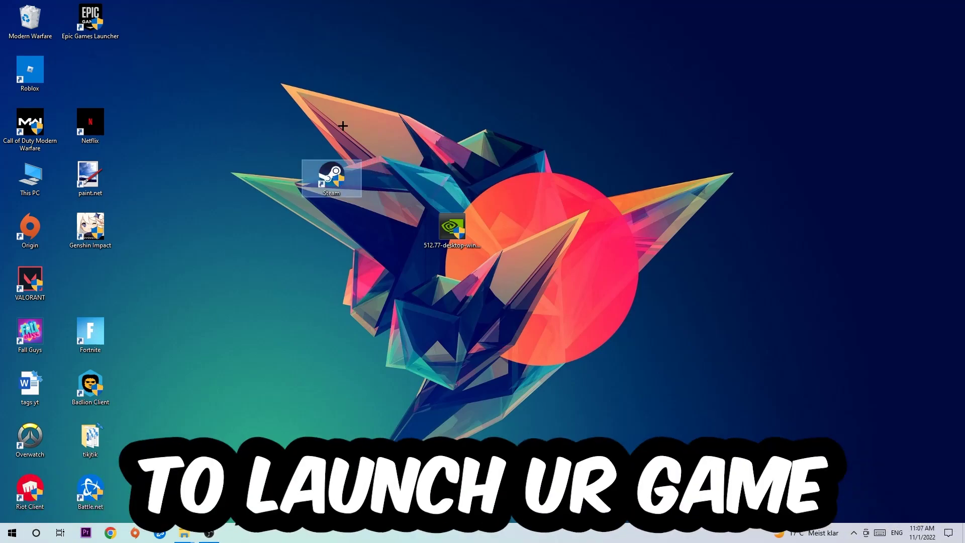
left_click(343, 126)
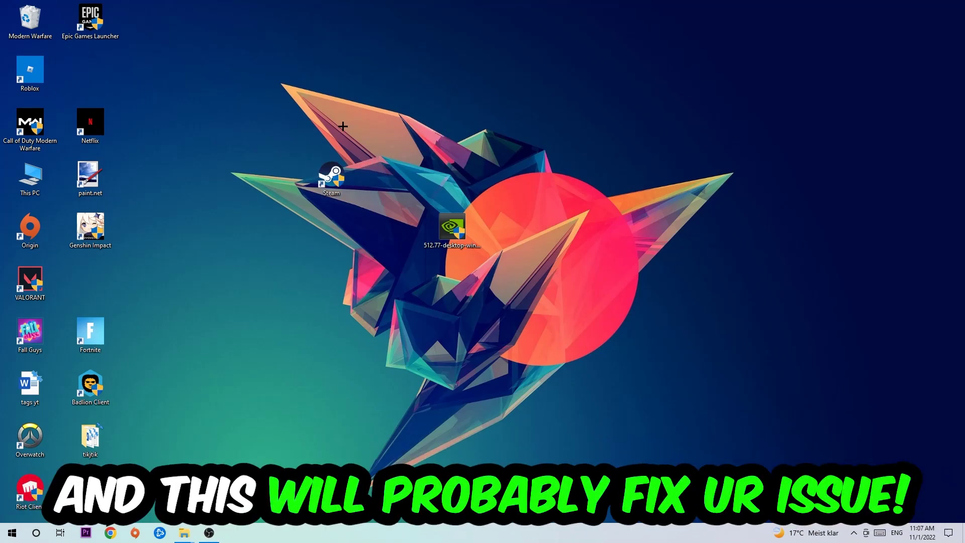